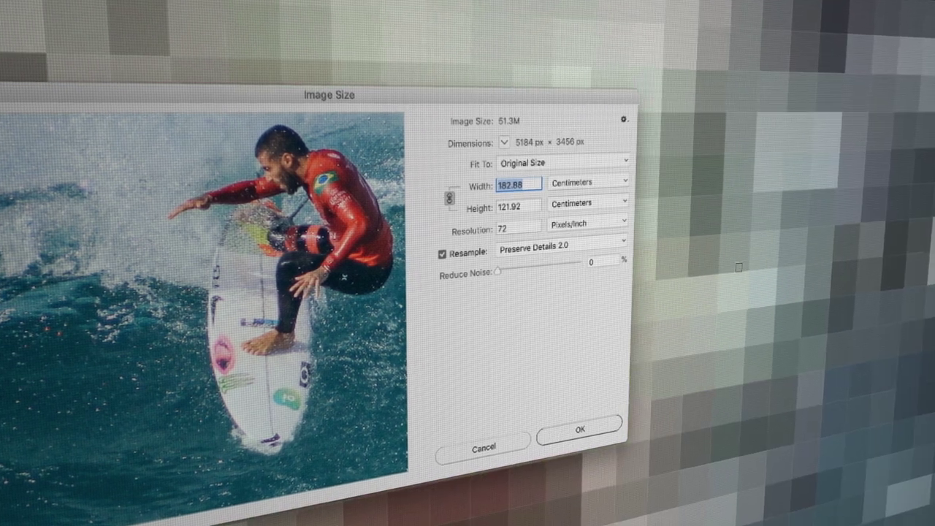
- Turn off resampling, enter 9625 as the resolution, and fit the placed photo to its frame
left_click(442, 254)
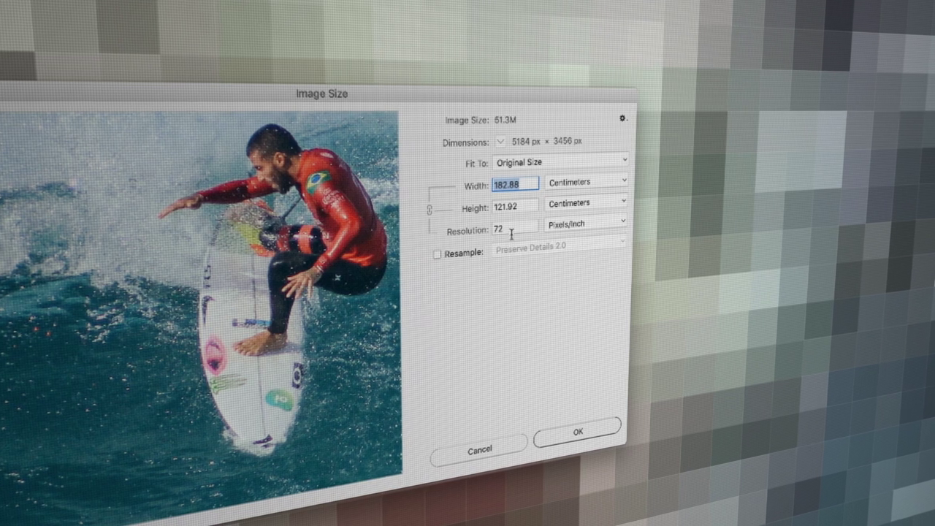
left_click(488, 231)
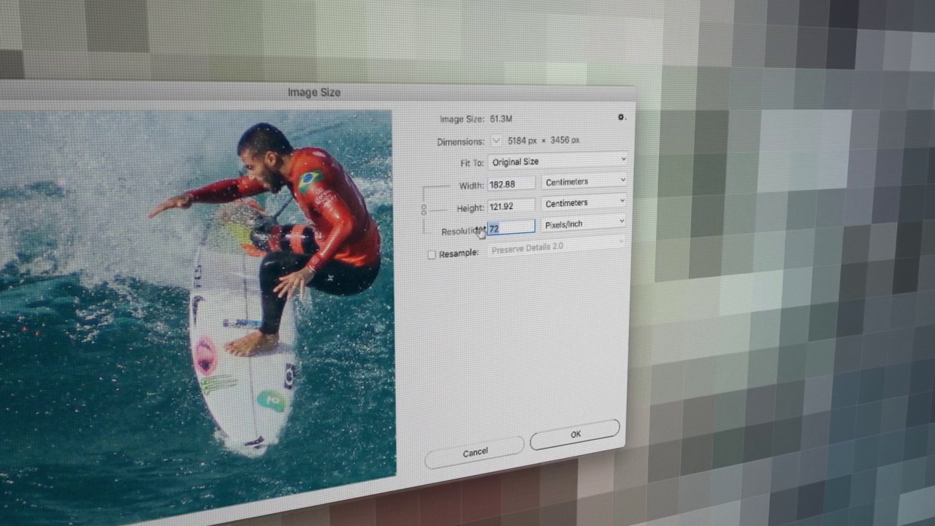
type("96")
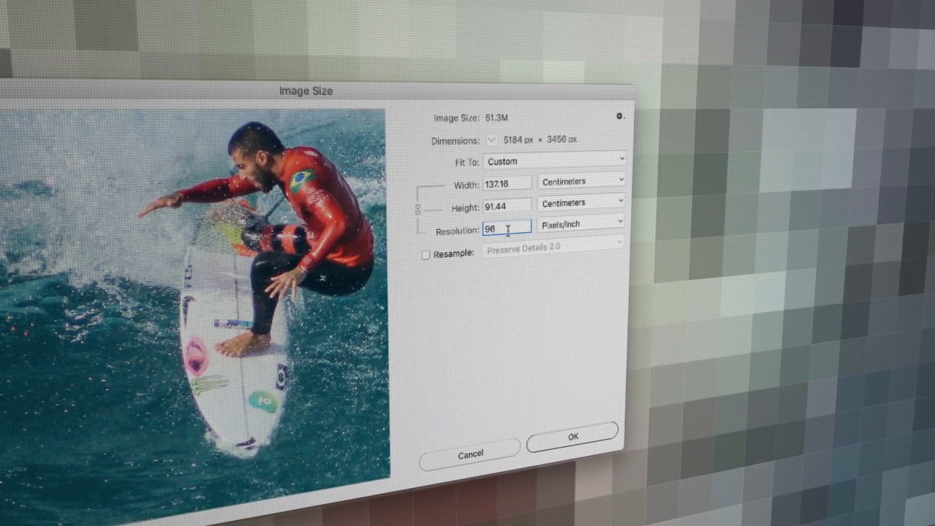
type("25")
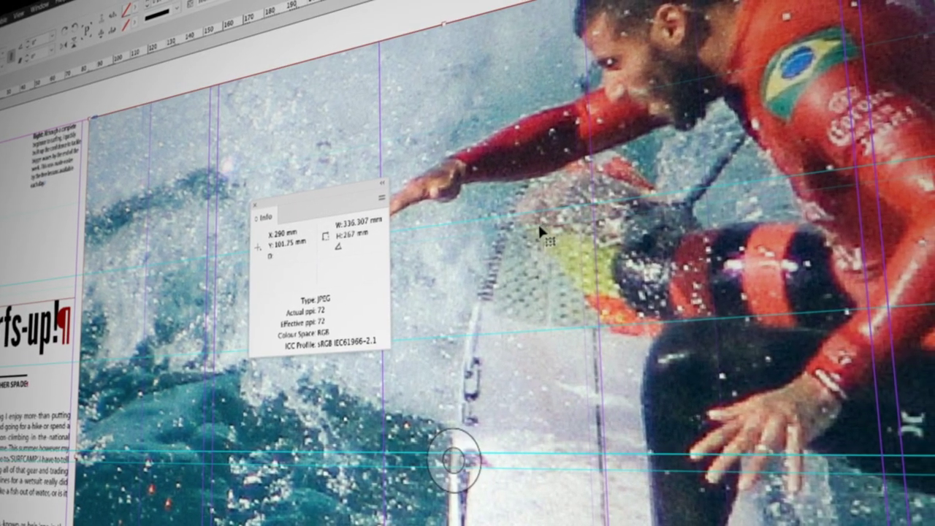
key("ctrl+alt+shift+c")
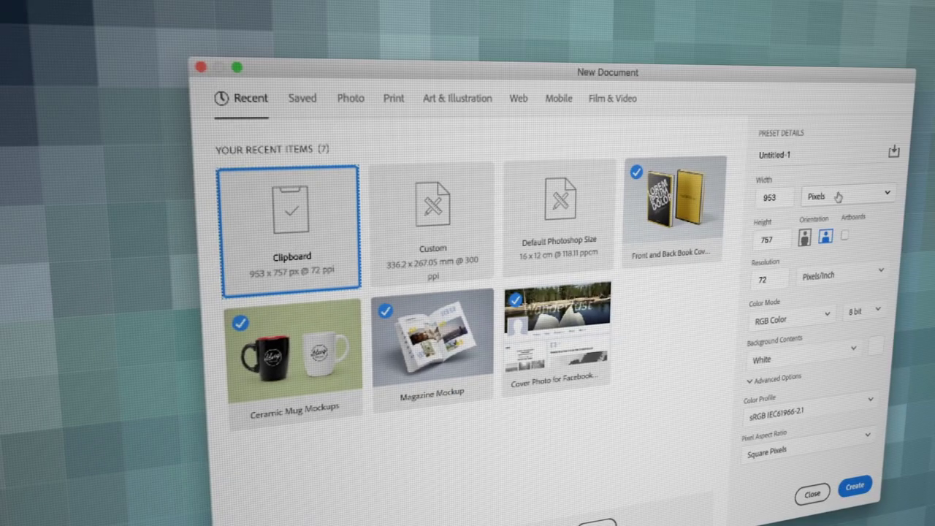
- Set the new document's units to millimetres and its resolution to 300 ppi
left_click(839, 196)
left_click(819, 290)
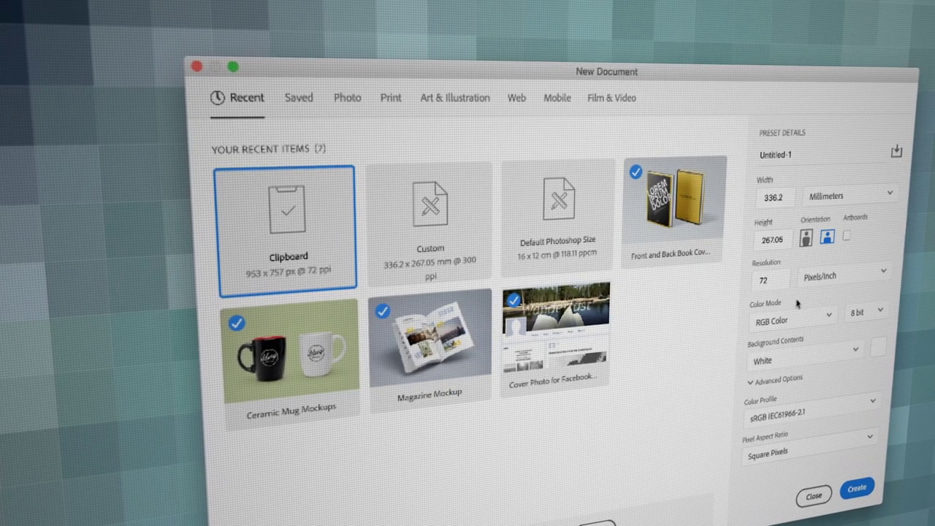
left_click(760, 280)
type("300")
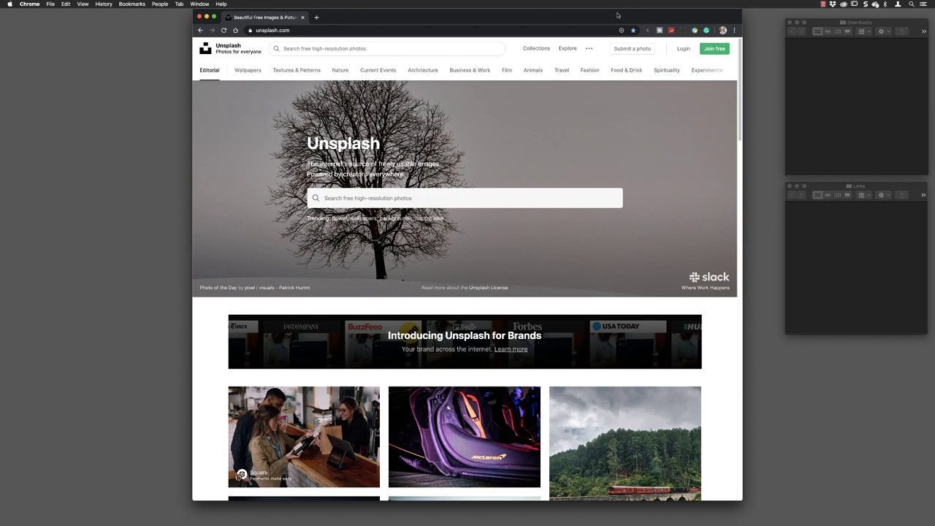
- Search Unsplash for 'surfing' and scroll through the results, then back to the top
left_click(328, 48)
type("surfing")
key("Return")
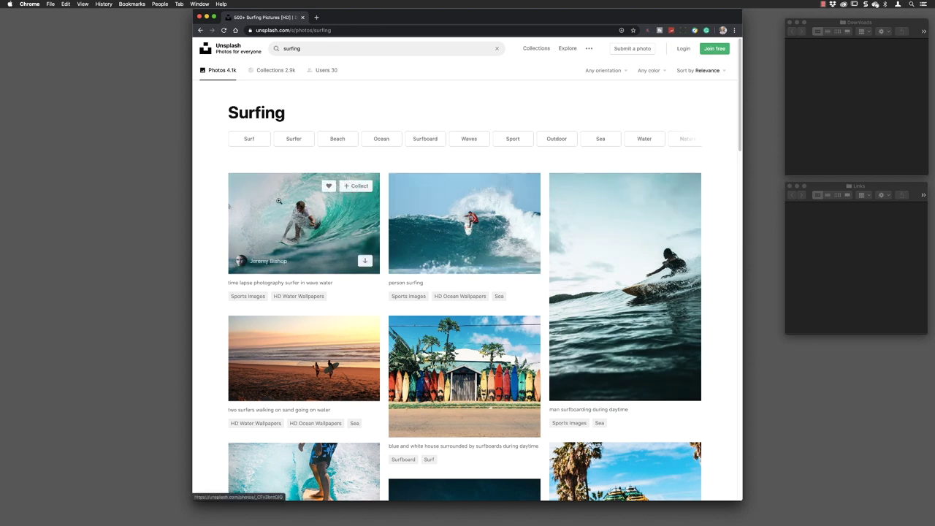
scroll(278, 201, "down", 3)
scroll(288, 223, "down", 10)
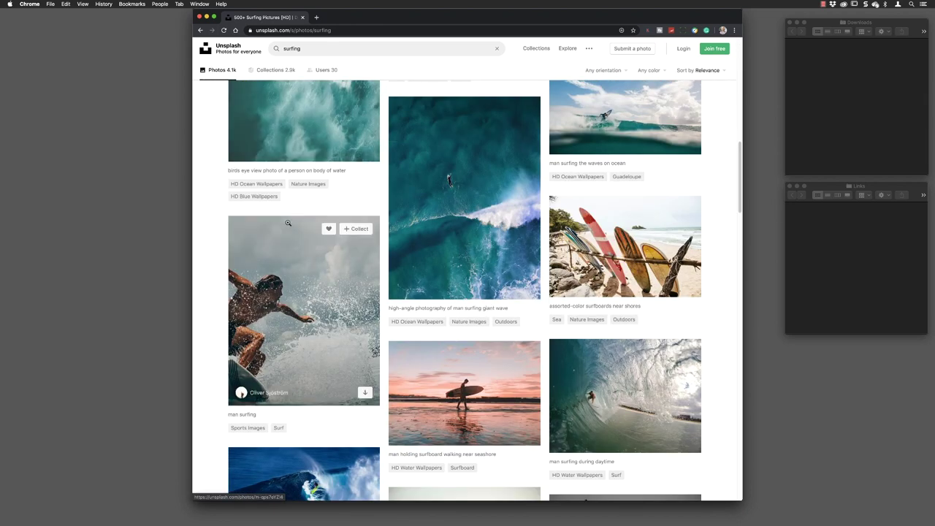
scroll(288, 223, "up", 15)
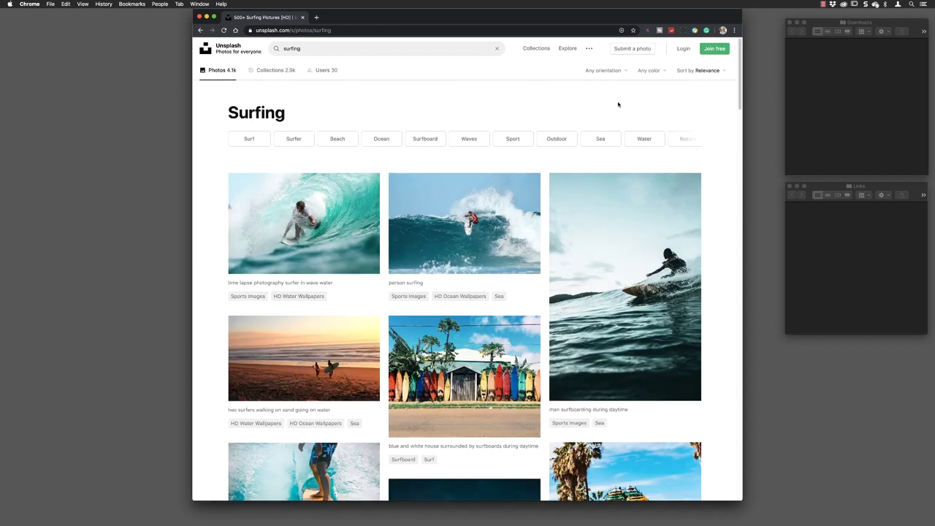
- Filter the results to Landscape, download the red-wetsuit surfer photo, and select the downloaded file
left_click(616, 71)
left_click(593, 101)
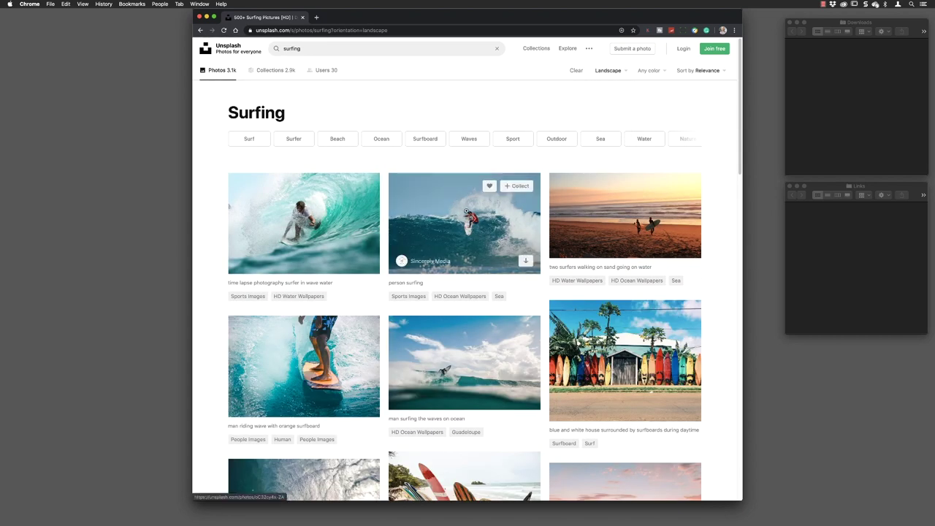
left_click(526, 260)
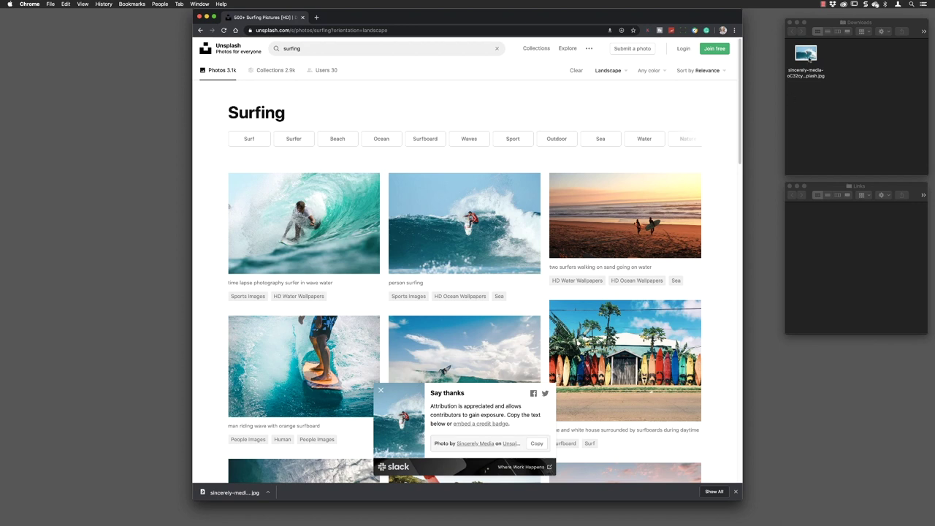
left_click(808, 56)
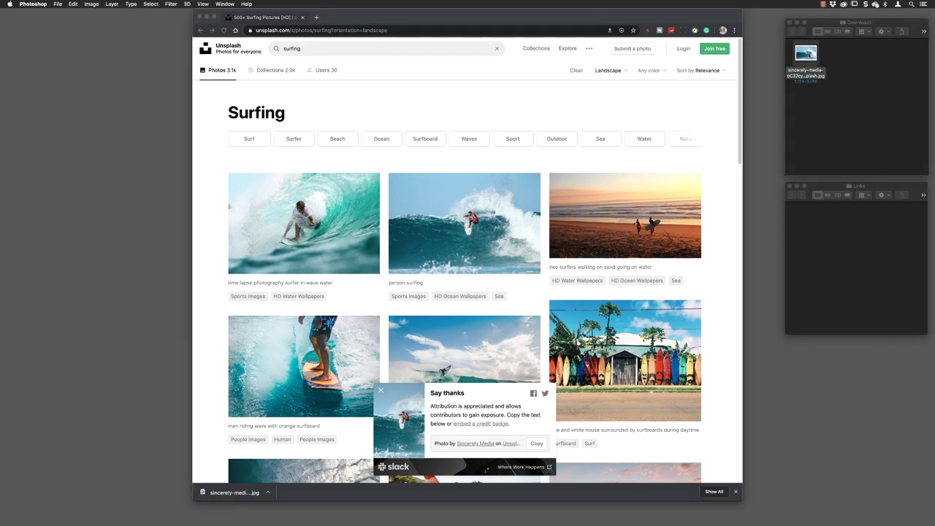
double_click(806, 59)
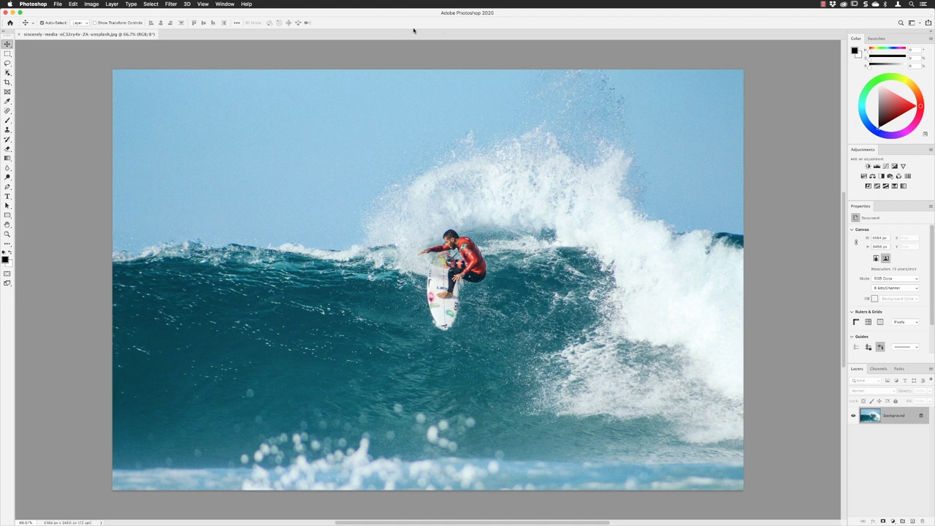
- Open Image > Image Size for the surfer photo, showing 5184 × 3456 px at 72 ppi
left_click(90, 4)
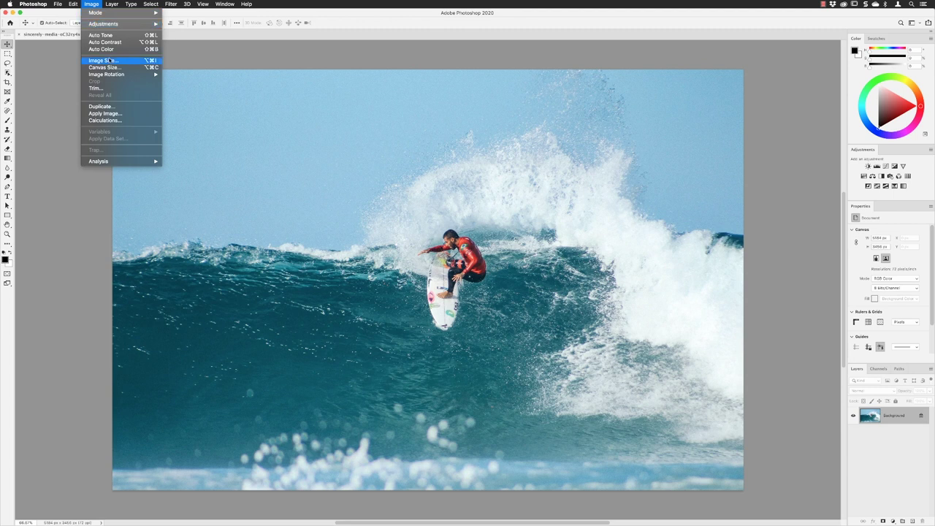
left_click(102, 60)
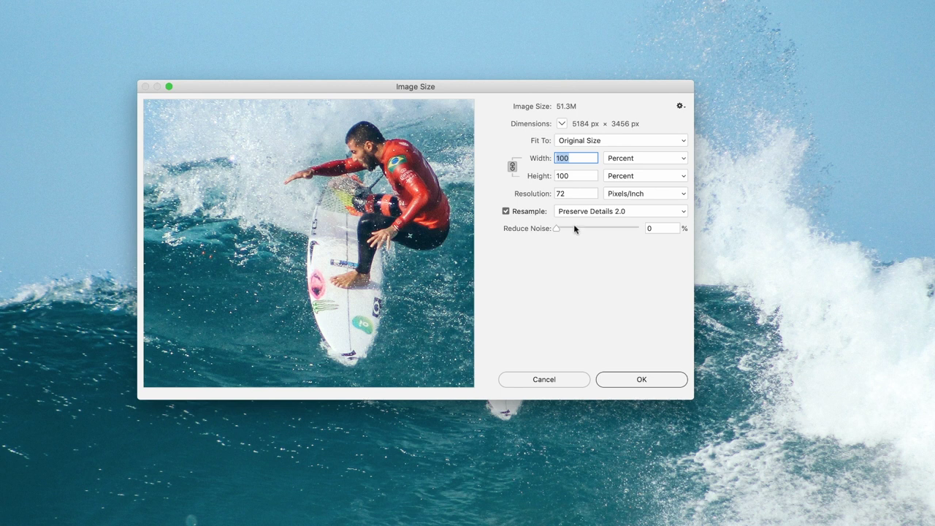
- Switch the Image Size width and height units to Centimeters, giving 182.88 × 121.92 cm
left_click(640, 159)
left_click(640, 158)
left_click(640, 159)
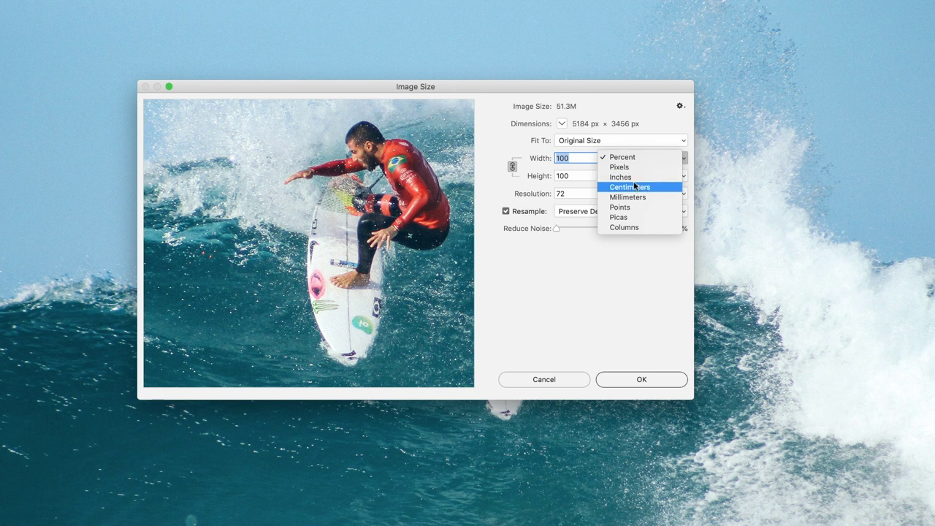
left_click(632, 188)
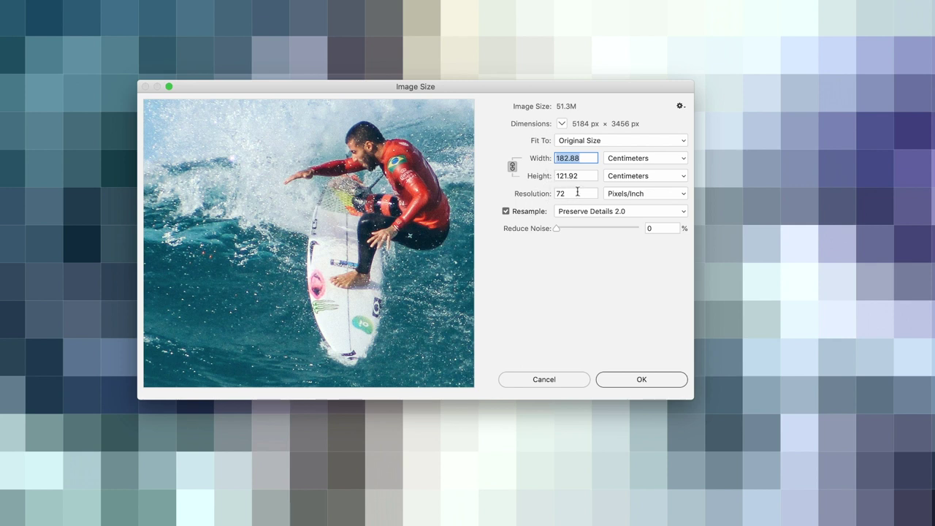
- Preview a resampled 300 ppi resolution, then hold Option to turn Cancel into Reset
left_click(556, 194)
type("300")
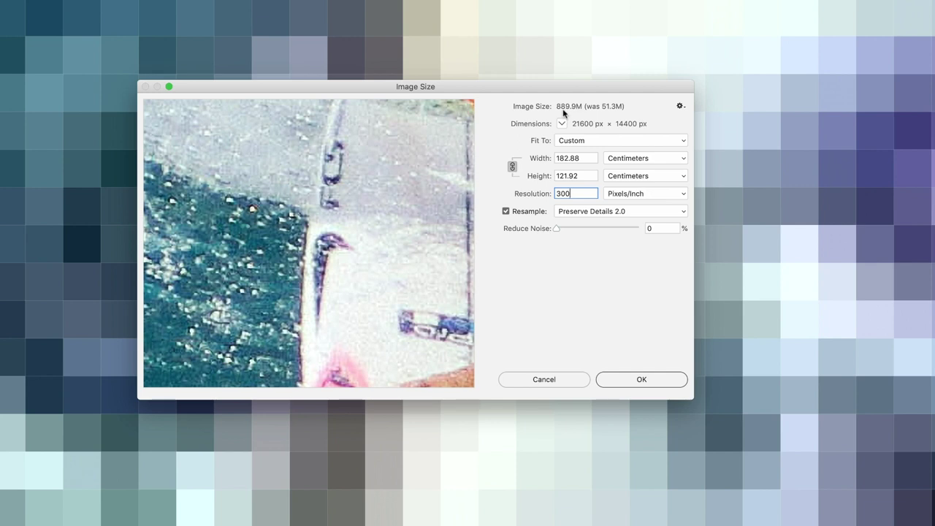
key("alt")
- Reset the values, show centimetres, turn off Resample, and set the resolution to 300 ppi
left_click(559, 381, "alt")
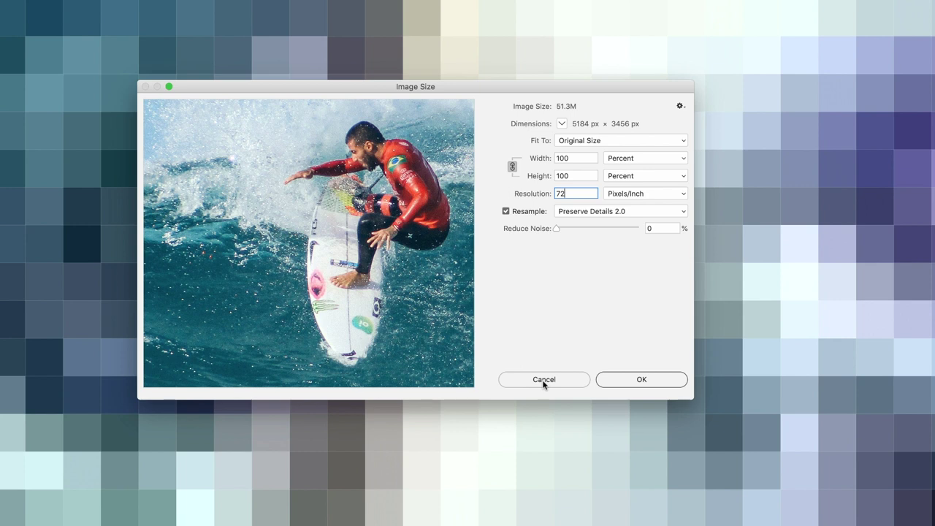
left_click(625, 161)
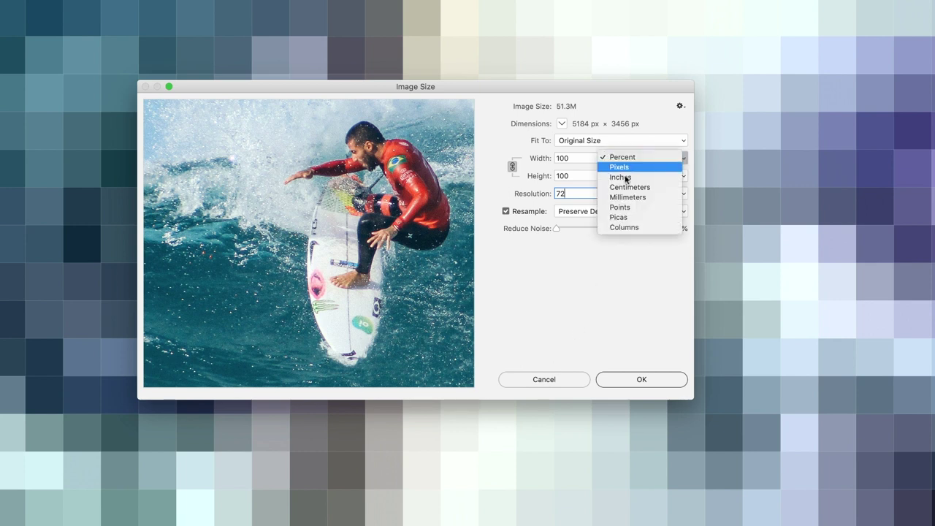
left_click(626, 187)
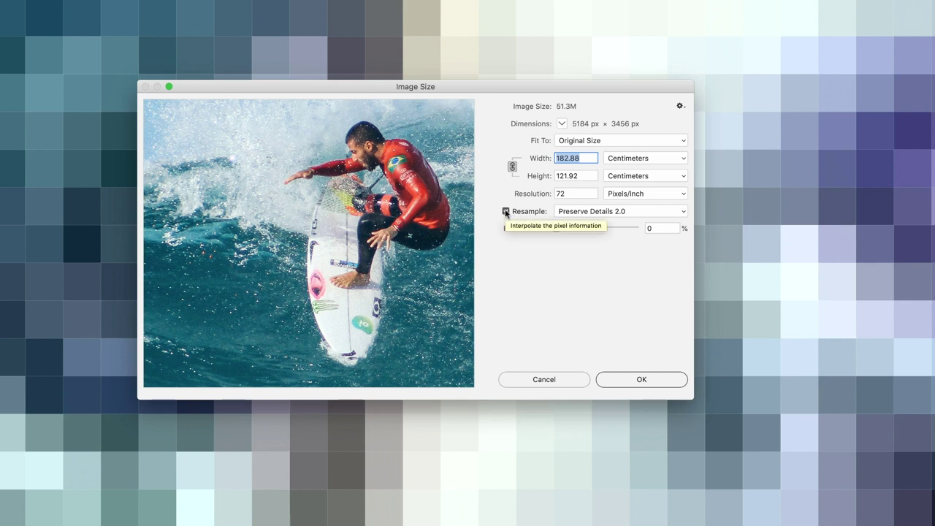
left_click(506, 211)
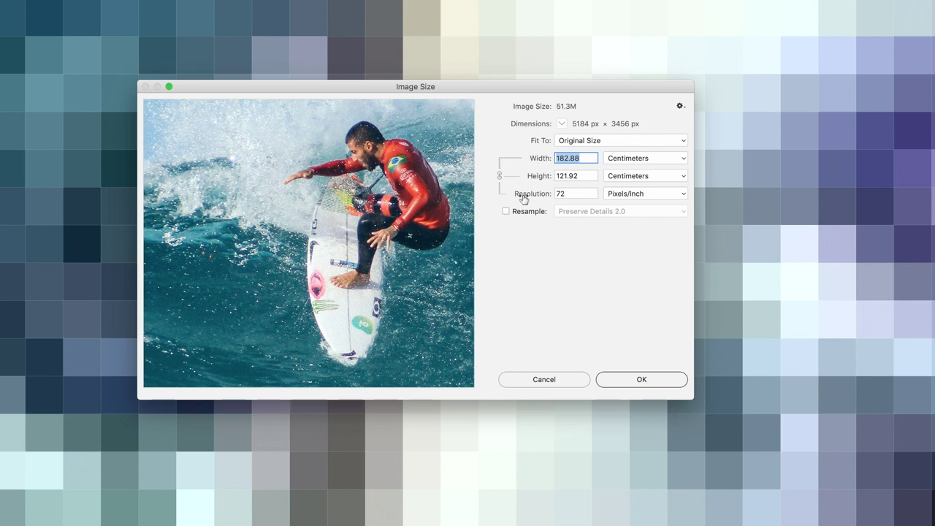
double_click(574, 194)
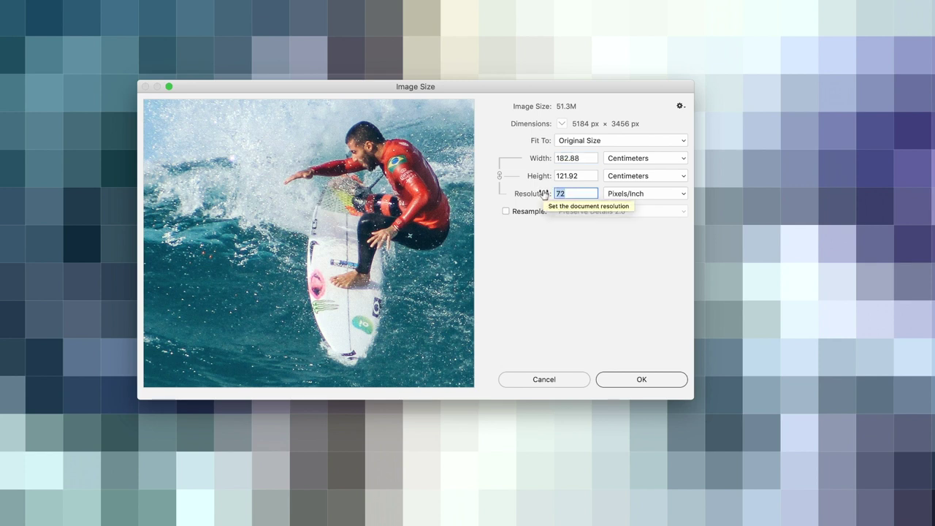
type("300")
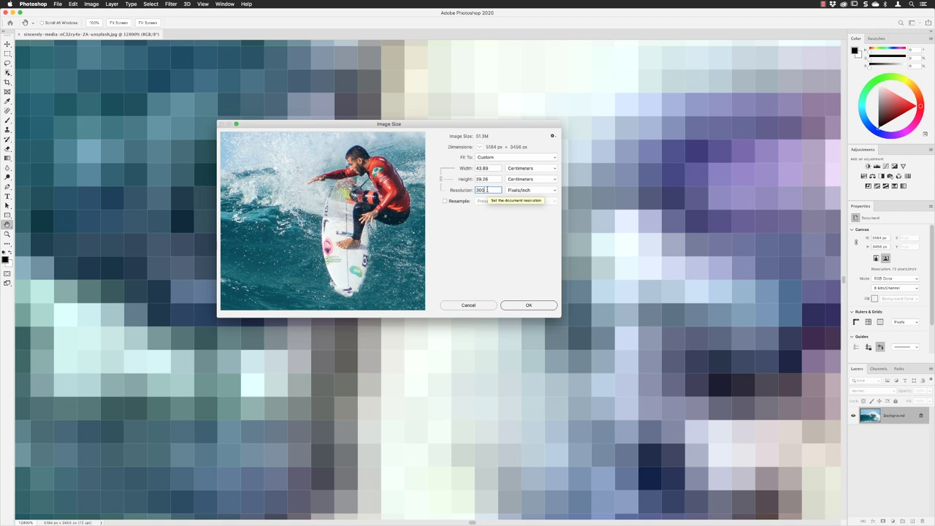
- Confirm the 300 ppi image size, switch to the Move tool, and fit the photo on screen
left_click(517, 306)
key("v")
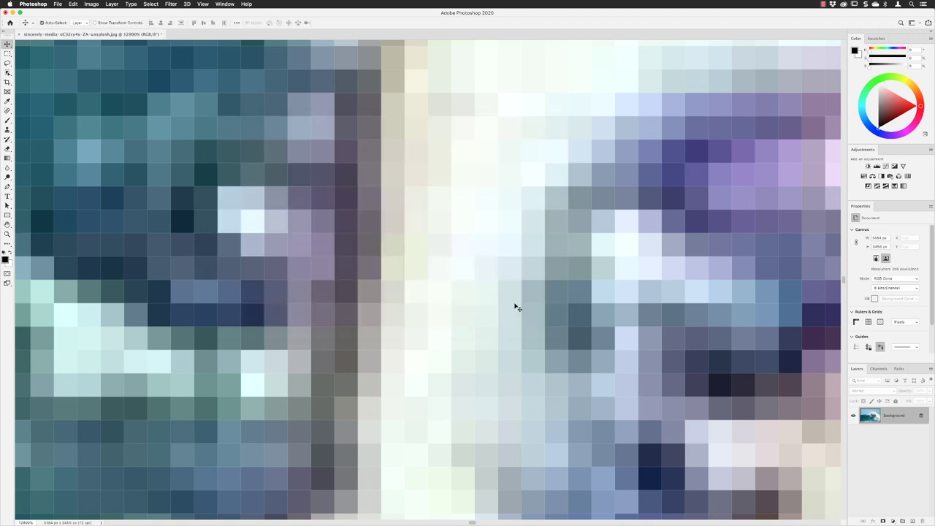
key("ctrl+0")
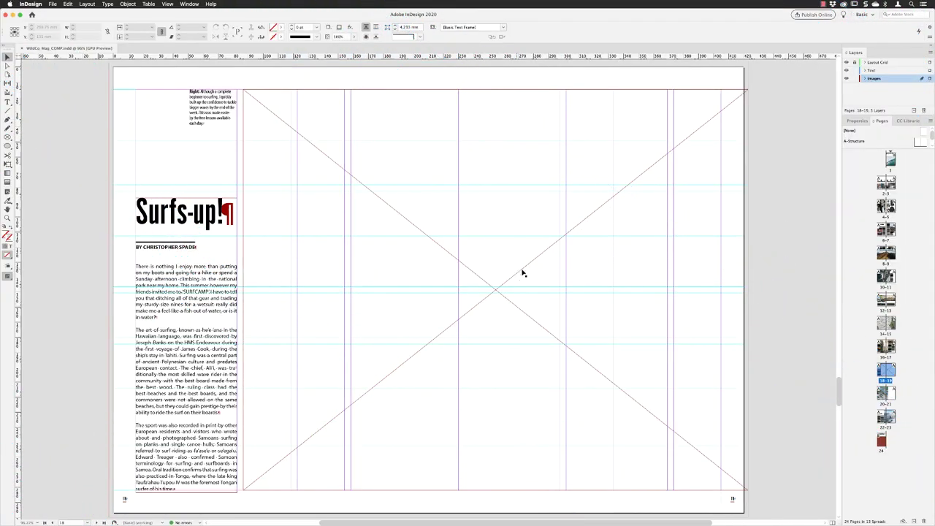
- Select the empty image frame on the right page and copy it with Edit > Copy
left_click(709, 115)
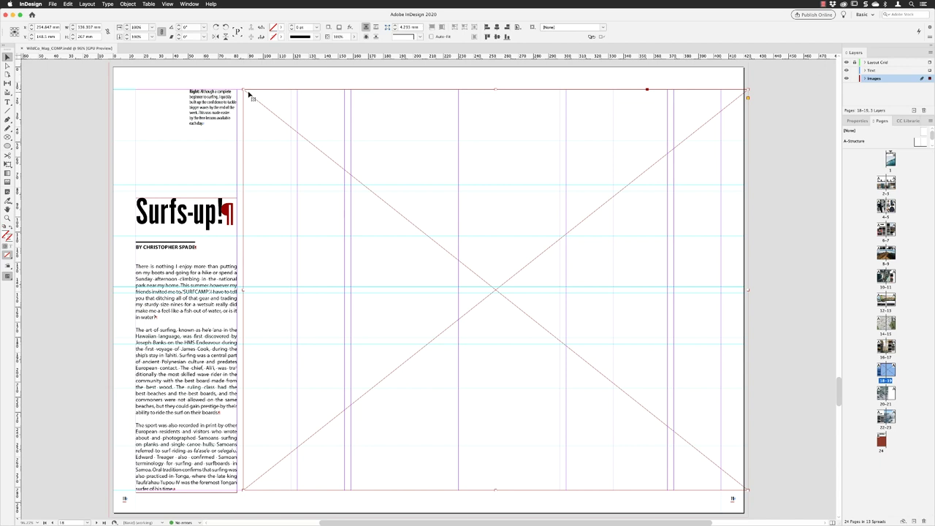
left_click(67, 4)
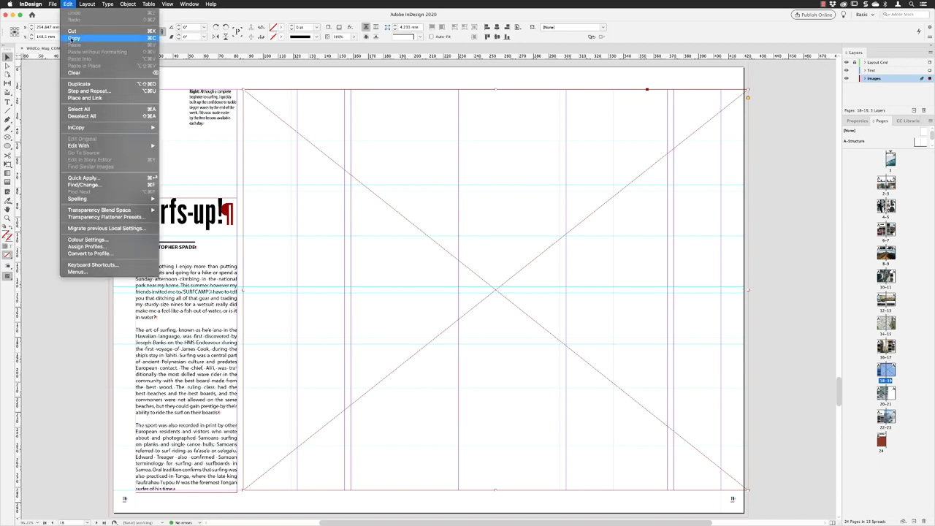
left_click(73, 38)
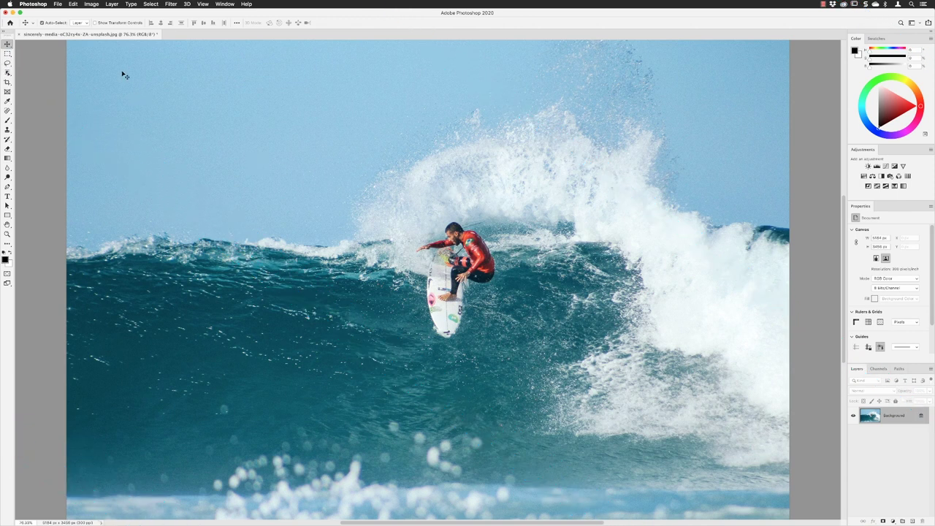
- Start a new document from the Clipboard preset, switch units to millimetres, and set 300 ppi
left_click(59, 4)
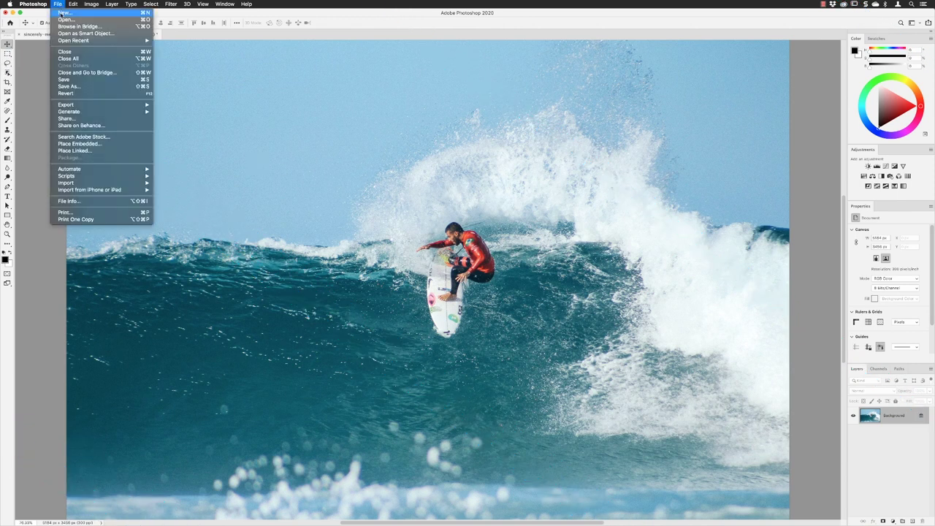
left_click(63, 13)
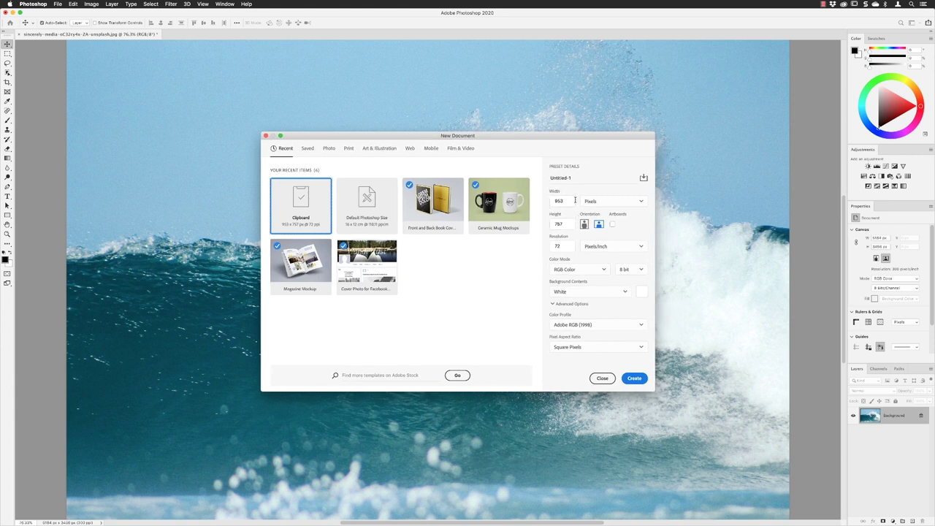
left_click(615, 204)
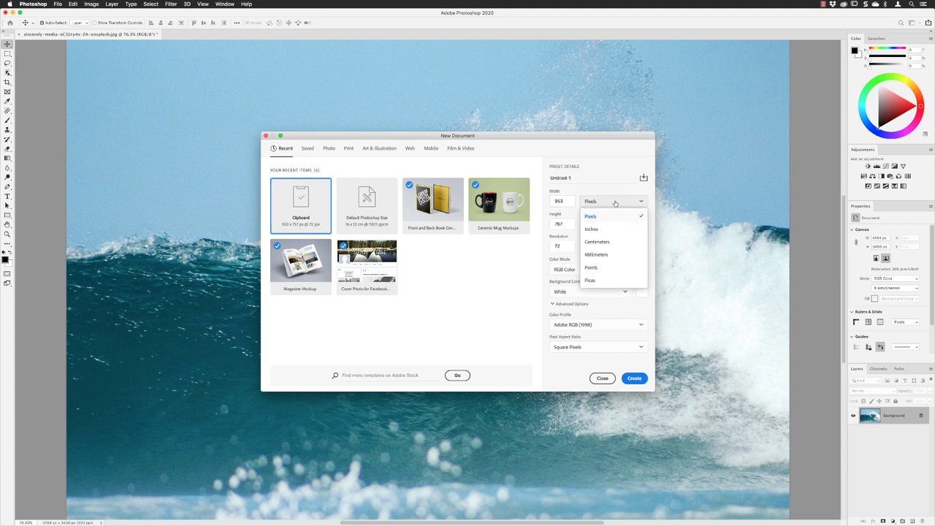
left_click(603, 255)
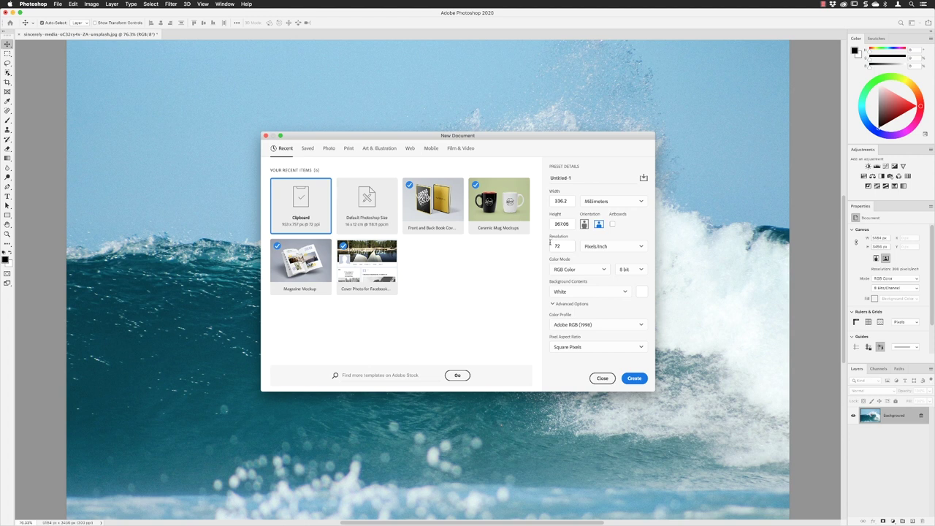
left_click_drag(570, 250, 545, 245)
type("300")
- Create the blank Untitled-1 document, drag the surfing photo in as Layer 1, and shift it right
left_click(635, 377)
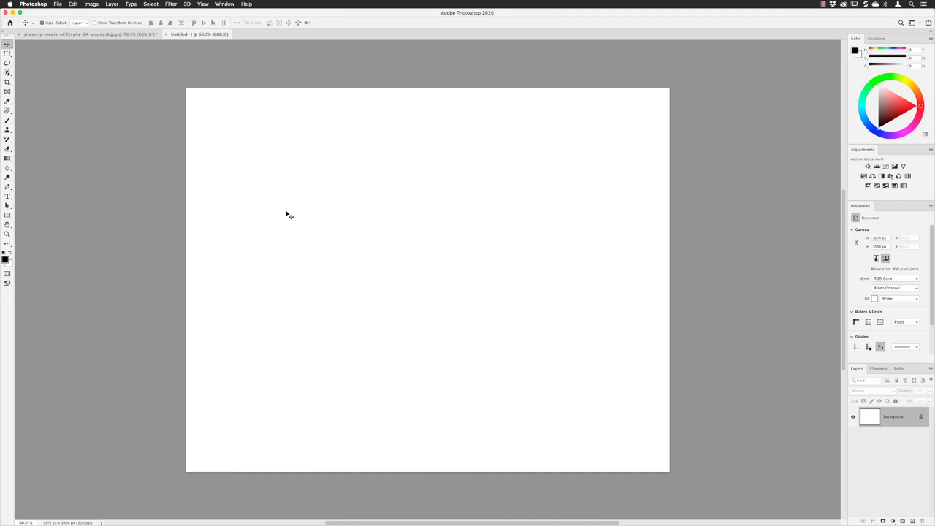
left_click(96, 35)
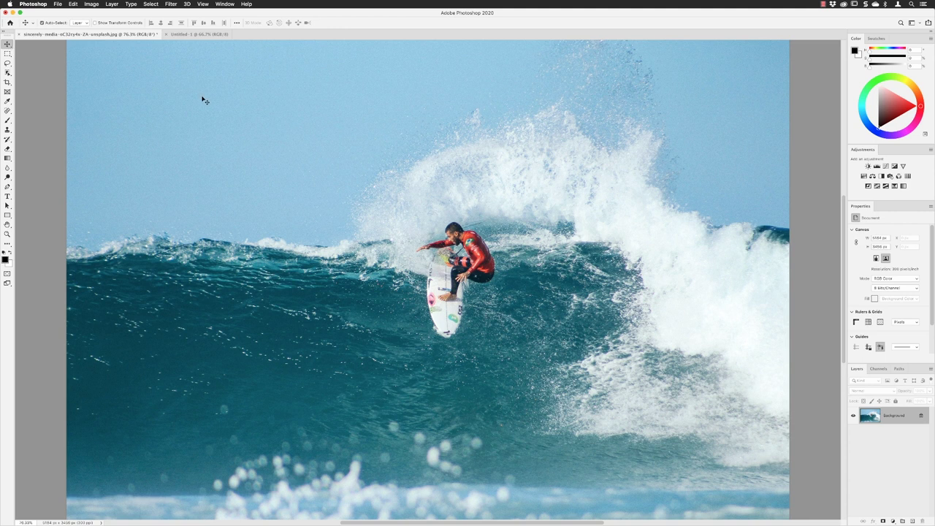
left_click_drag(205, 99, 202, 34)
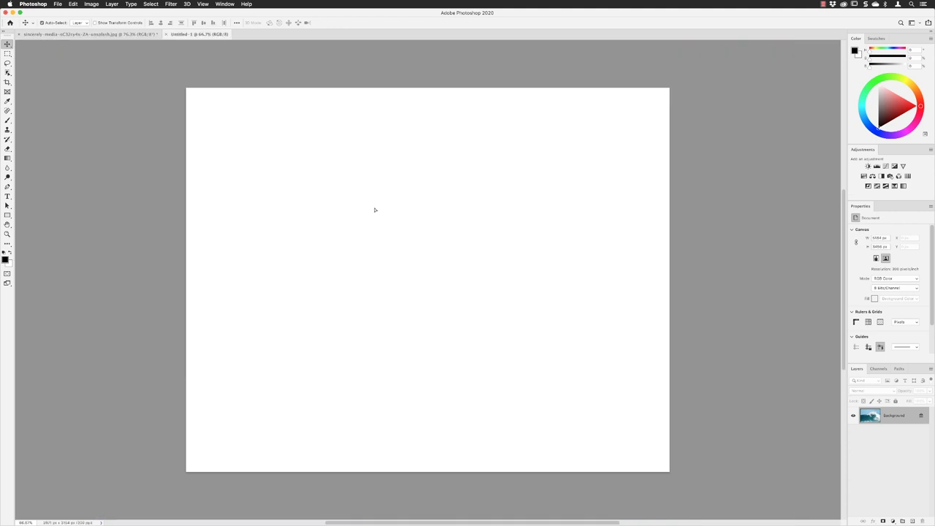
left_click_drag(377, 214, 378, 224)
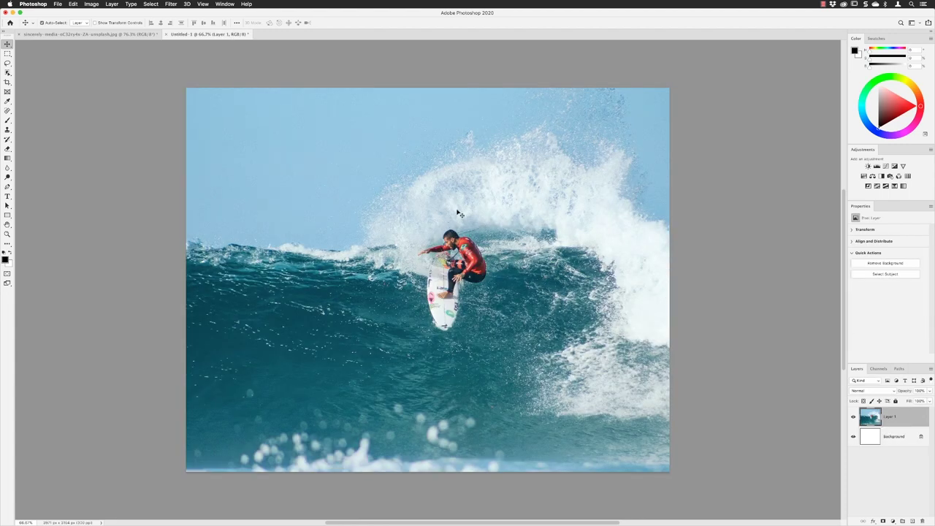
left_click_drag(406, 230, 525, 223)
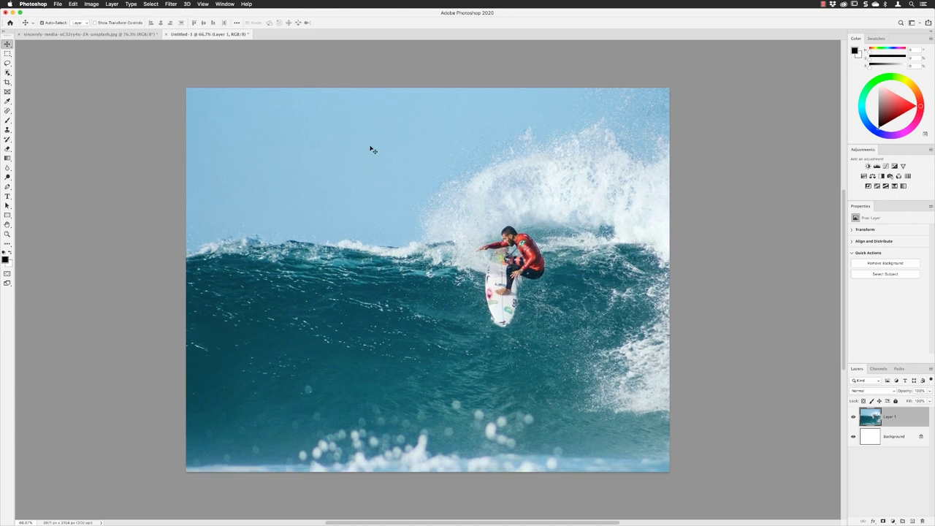
- Save the Untitled-1 composite under the name Surfer.psd inside the Desktop's Links folder
left_click(58, 4)
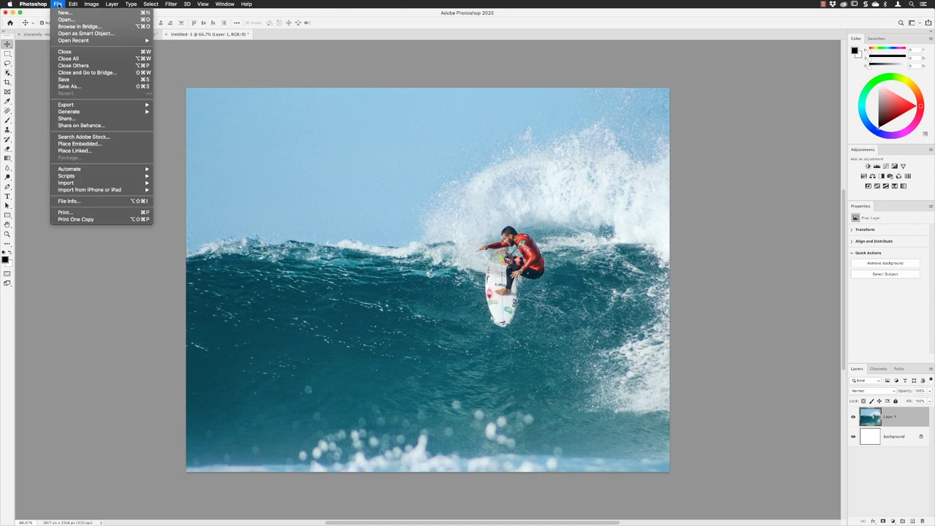
left_click(74, 79)
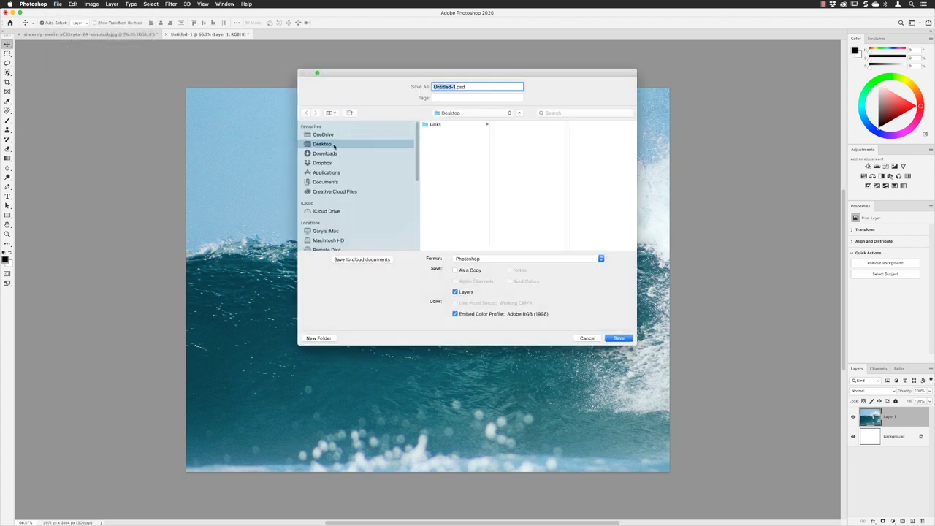
left_click(441, 126)
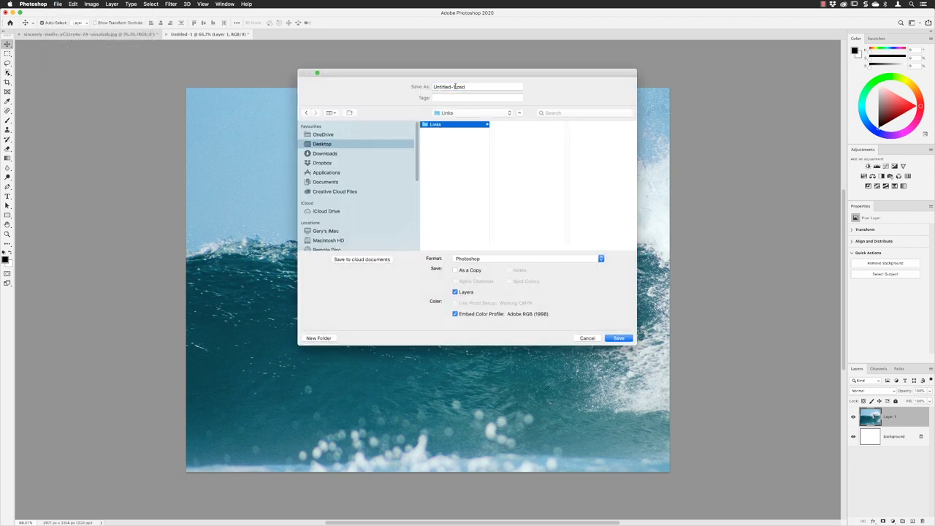
left_click(454, 85)
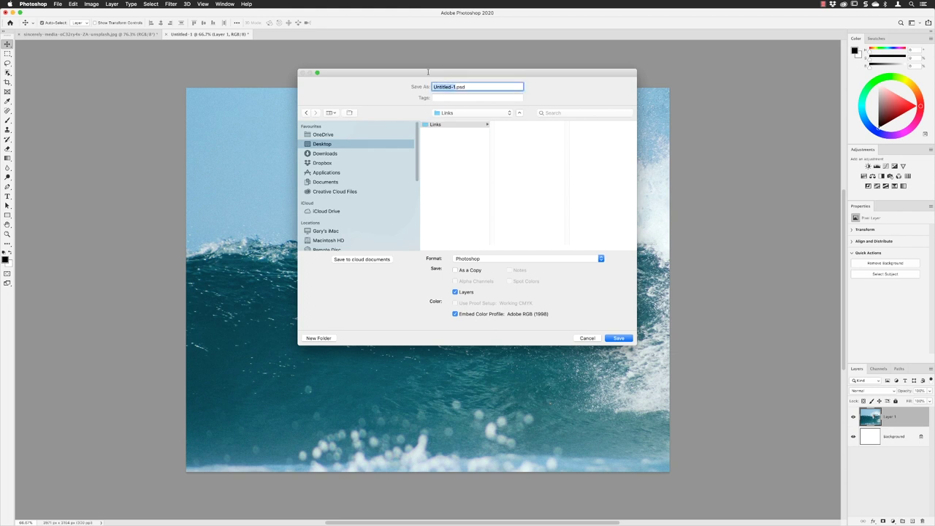
type("Surfer")
left_click(618, 338)
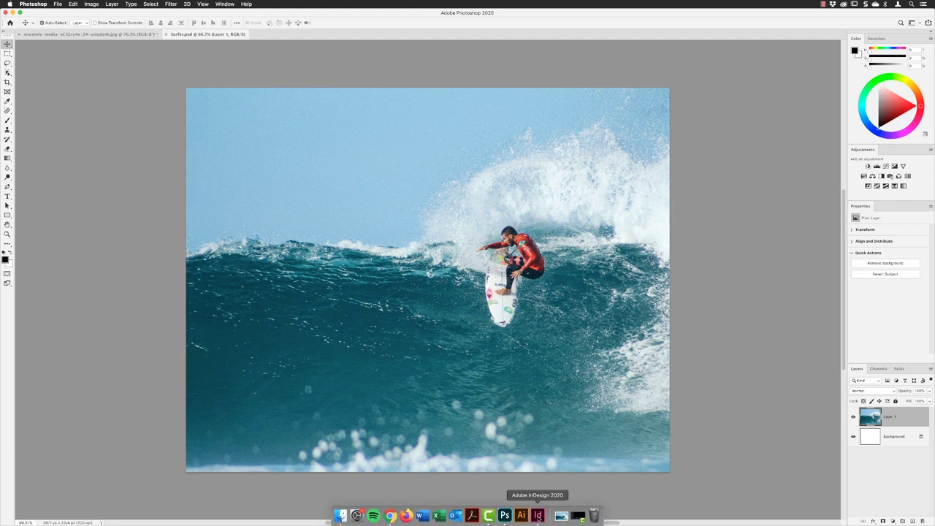
- In InDesign, place Desktop > Links > Surfer.psd into the selected empty picture frame on the Surfs-up! spread
left_click(538, 517)
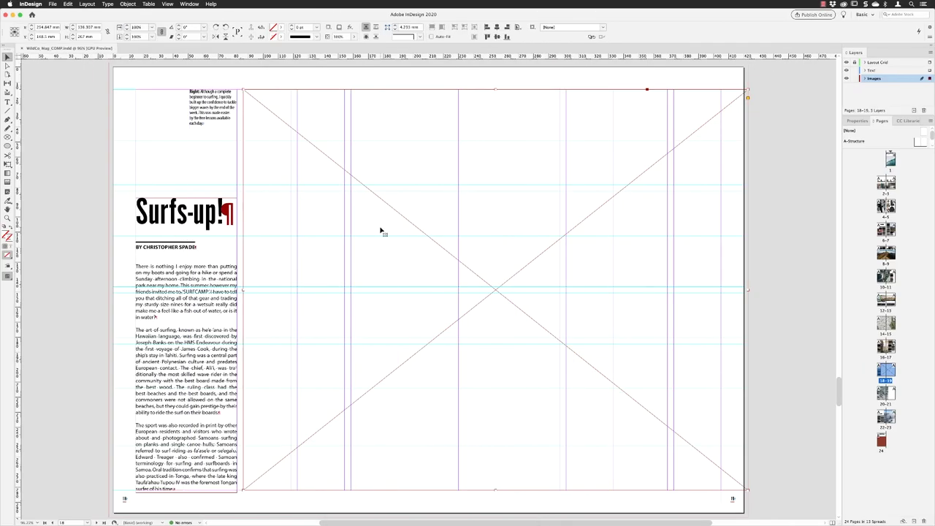
left_click(53, 3)
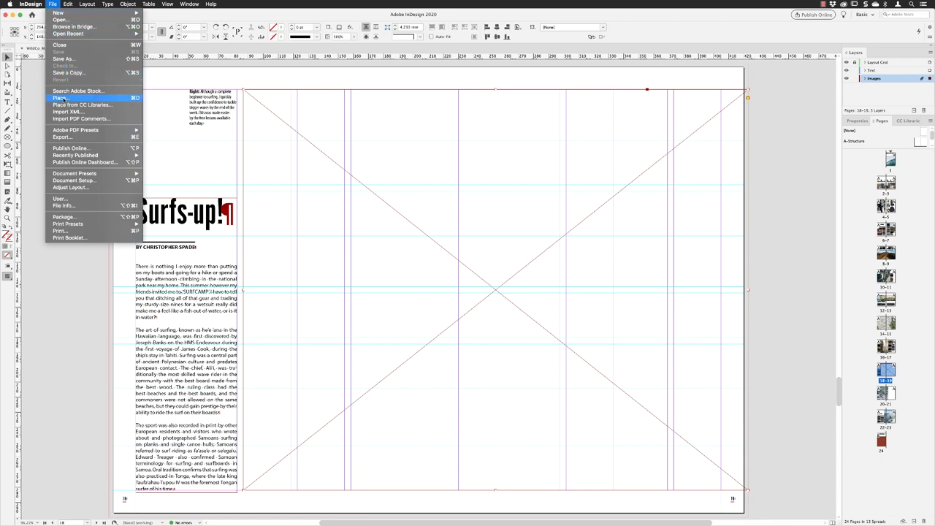
left_click(63, 98)
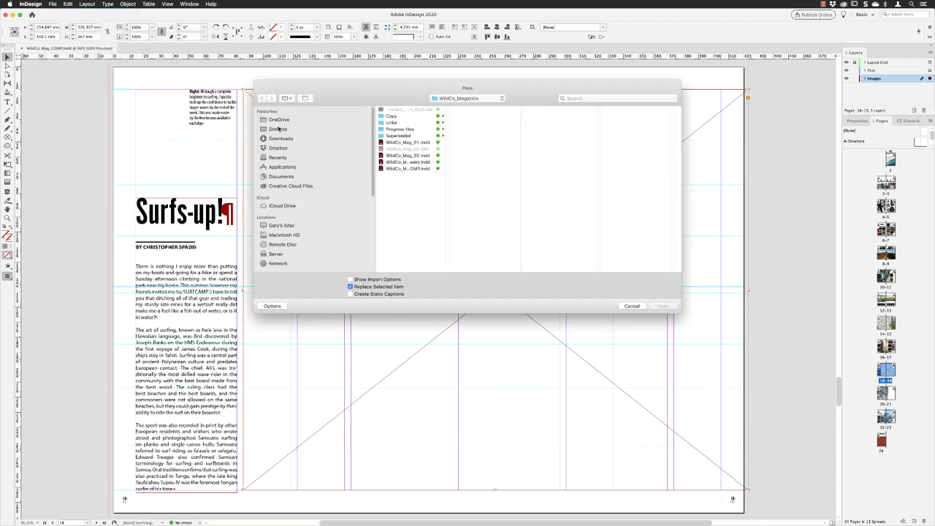
left_click(279, 129)
left_click(393, 110)
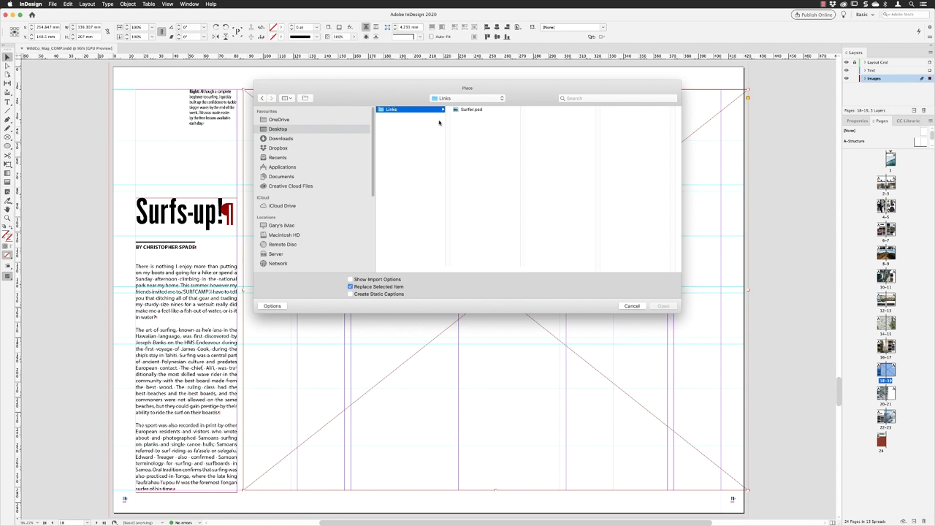
left_click(468, 110)
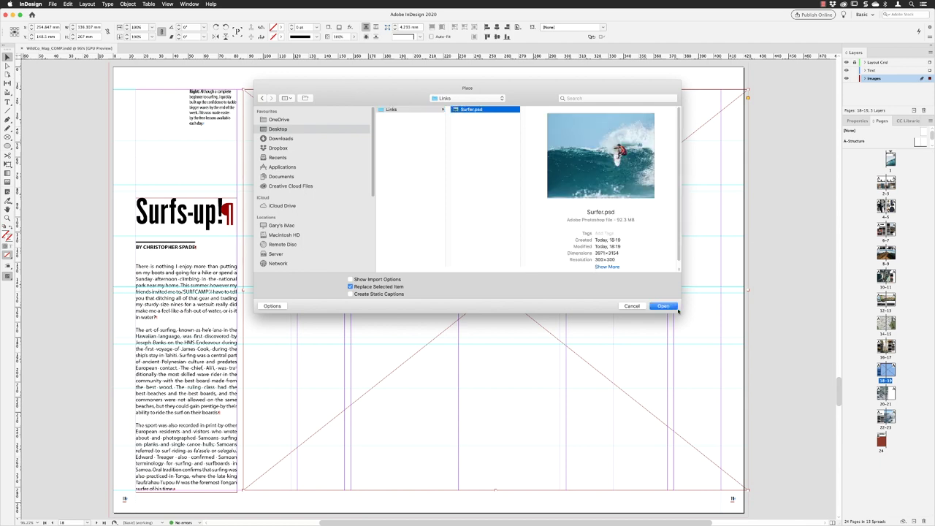
left_click(674, 308)
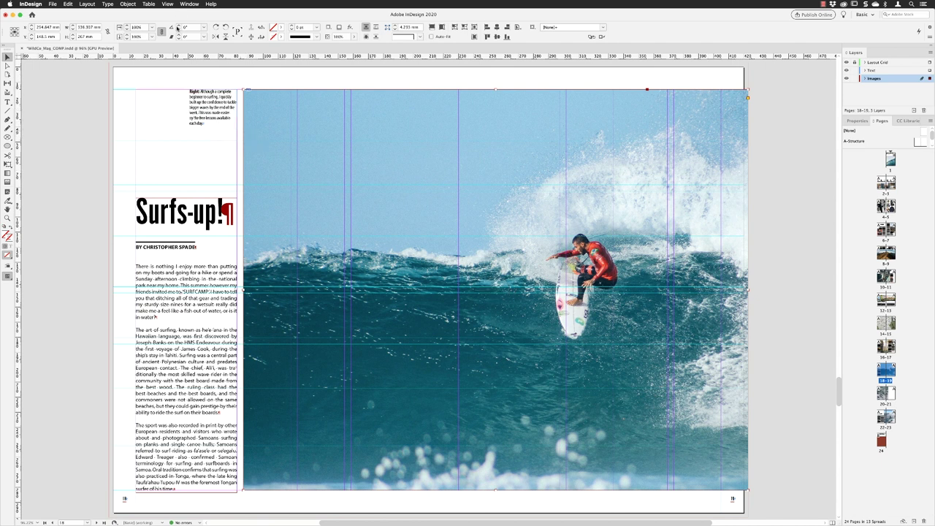
left_click(187, 5)
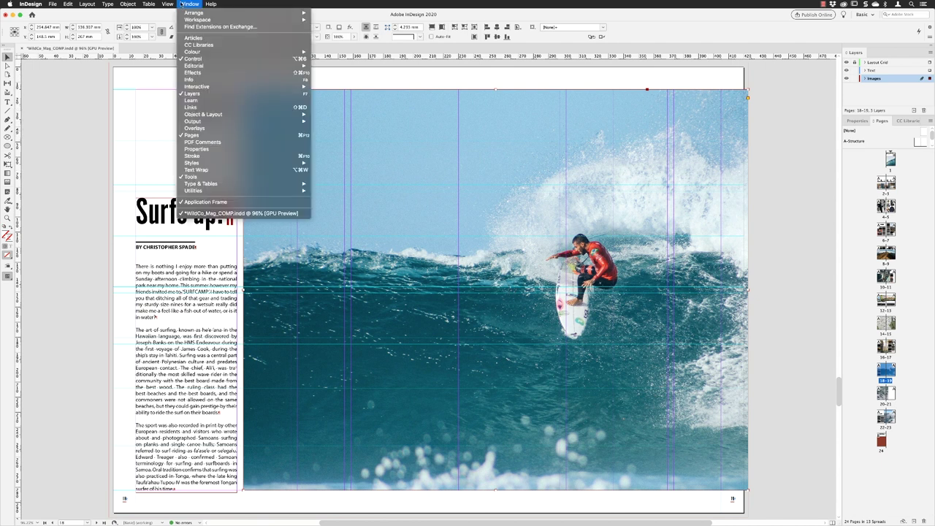
left_click(192, 79)
left_click_drag(270, 138, 399, 118)
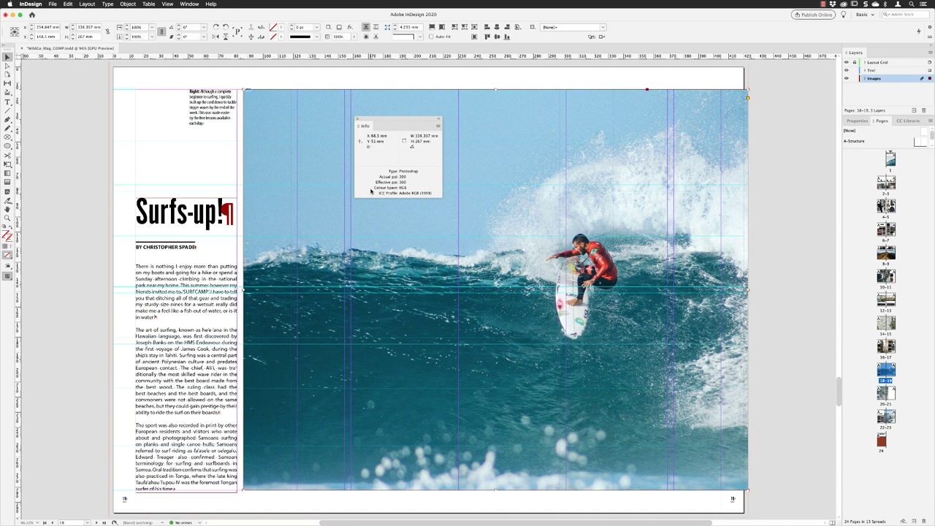
left_click(358, 119)
left_click(792, 134)
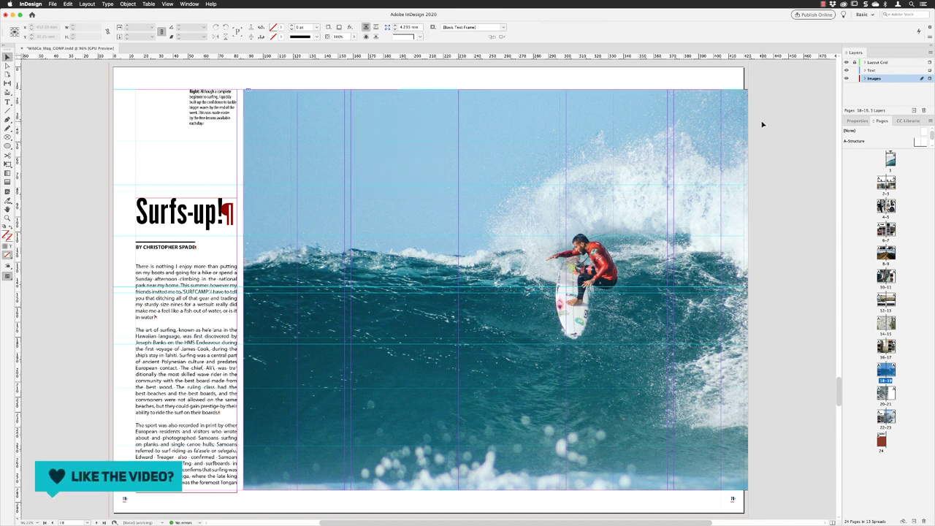